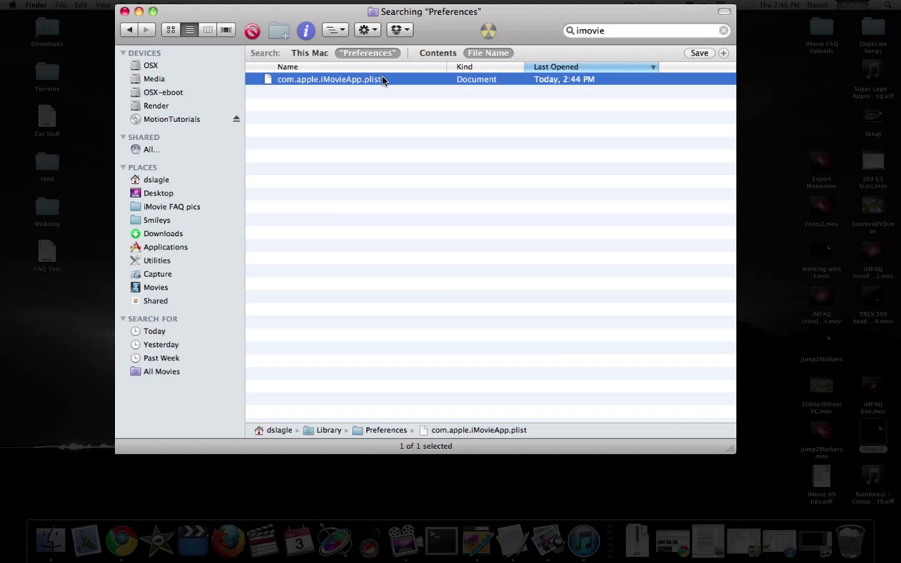
Step: Delete the iMovie preferences file com.apple.iMovieApp.plist from Preferences
left_click(252, 30)
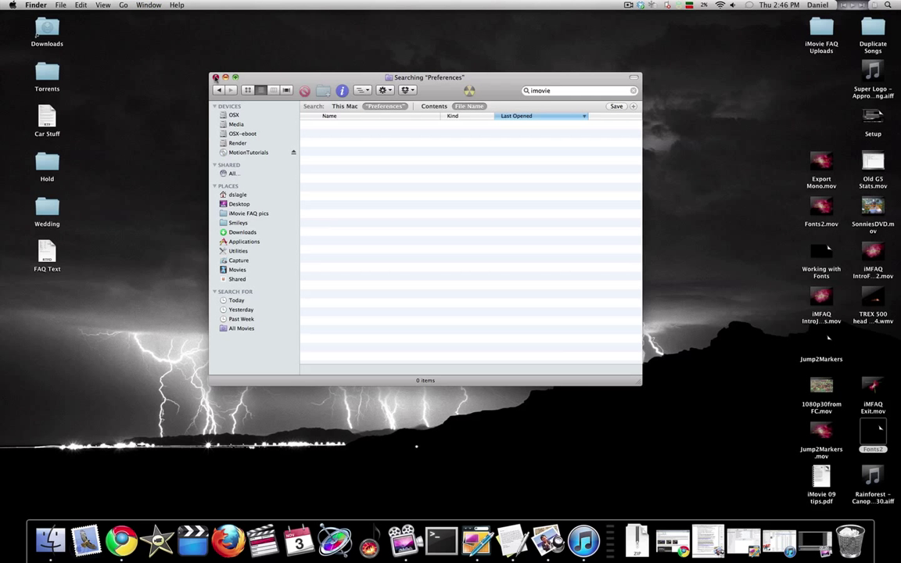
Step: Close the Finder search, launch iMovie, and postpone Drop Box import and dismiss the Welcome window
left_click(125, 11)
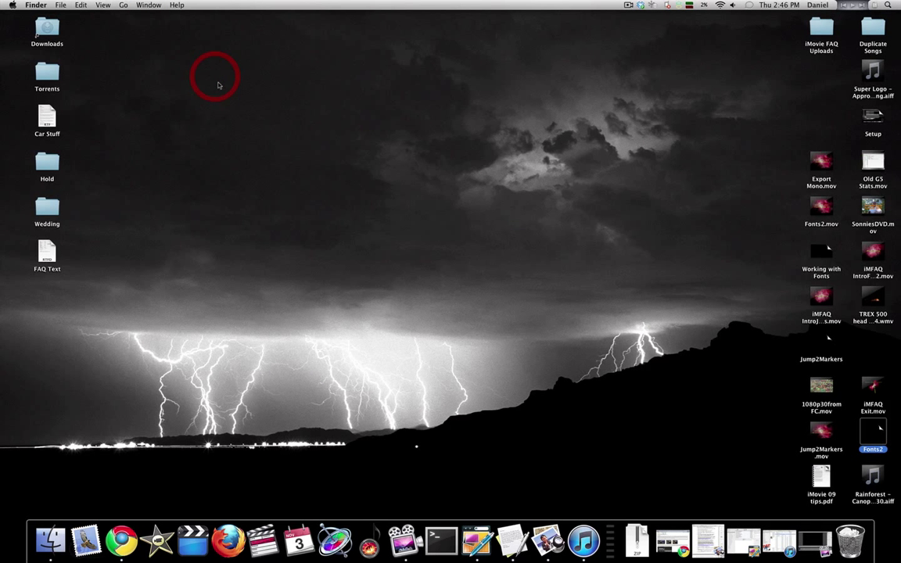
left_click(148, 540)
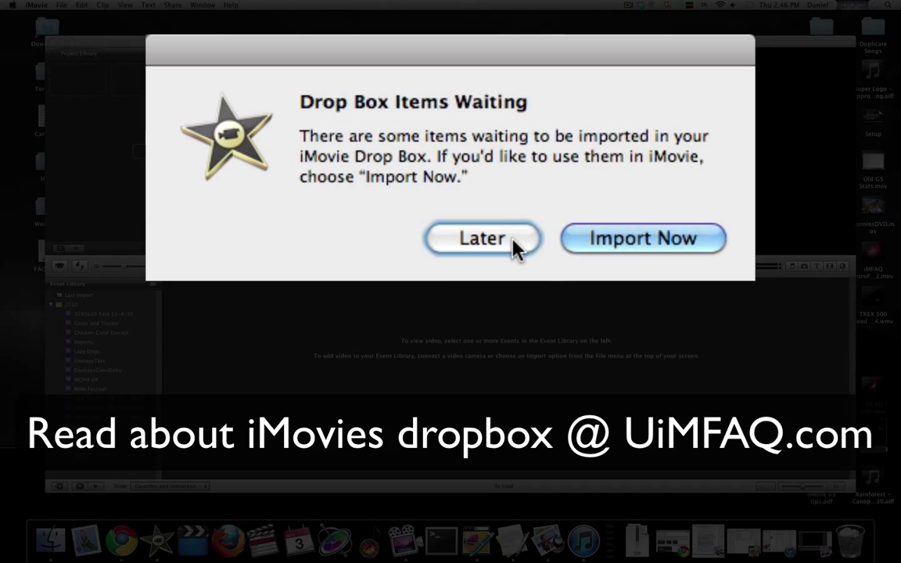
left_click(472, 185)
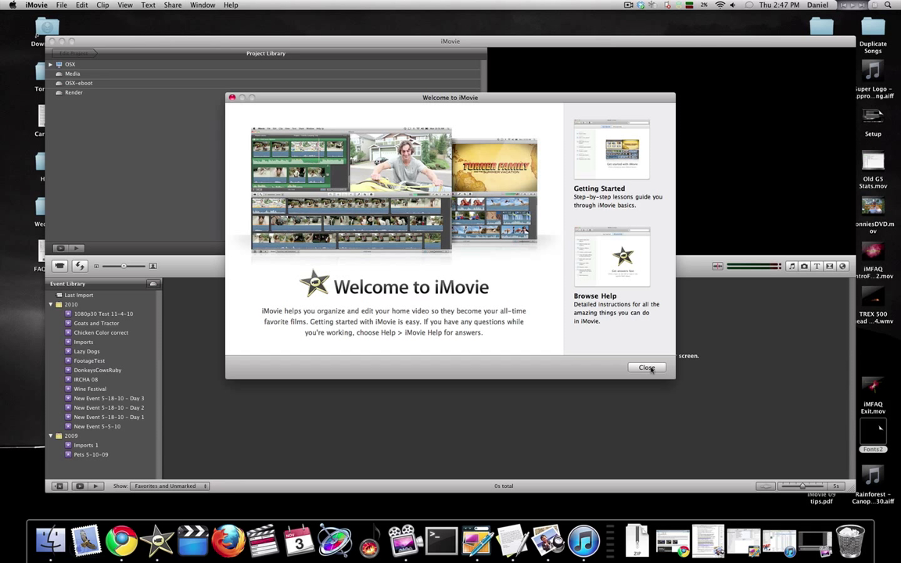
left_click(646, 368)
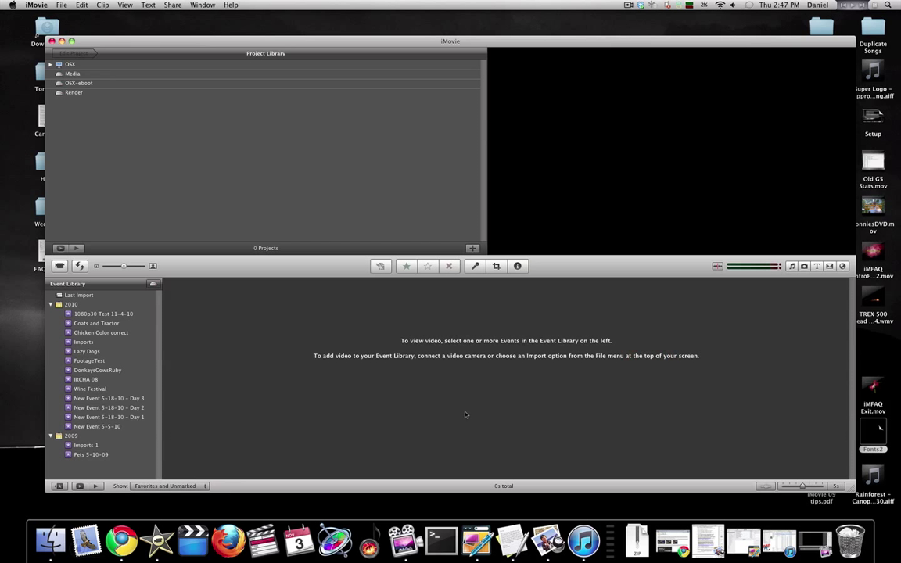
Step: Fill the screen with iMovie, place events above projects, and show the IRCHA 08 event
left_click(71, 40)
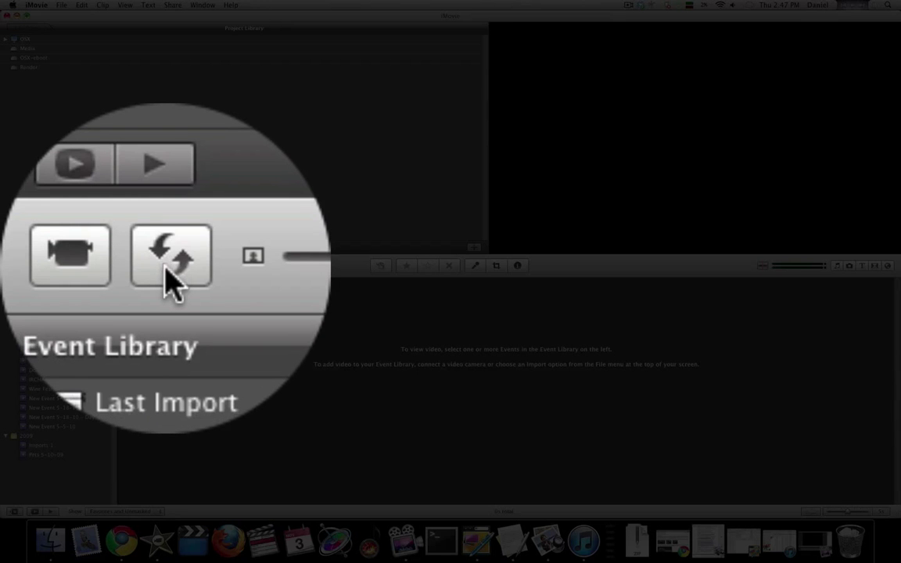
left_click(35, 265)
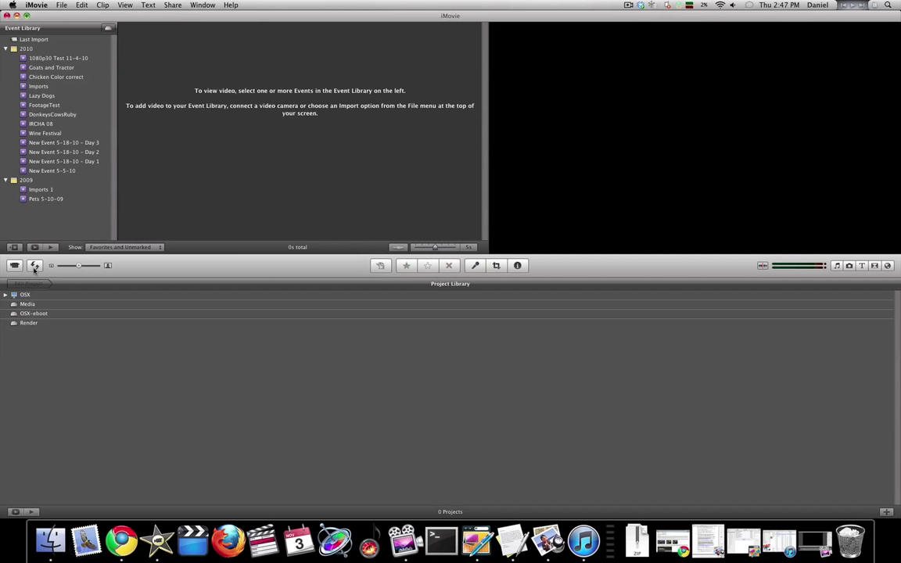
left_click(43, 123)
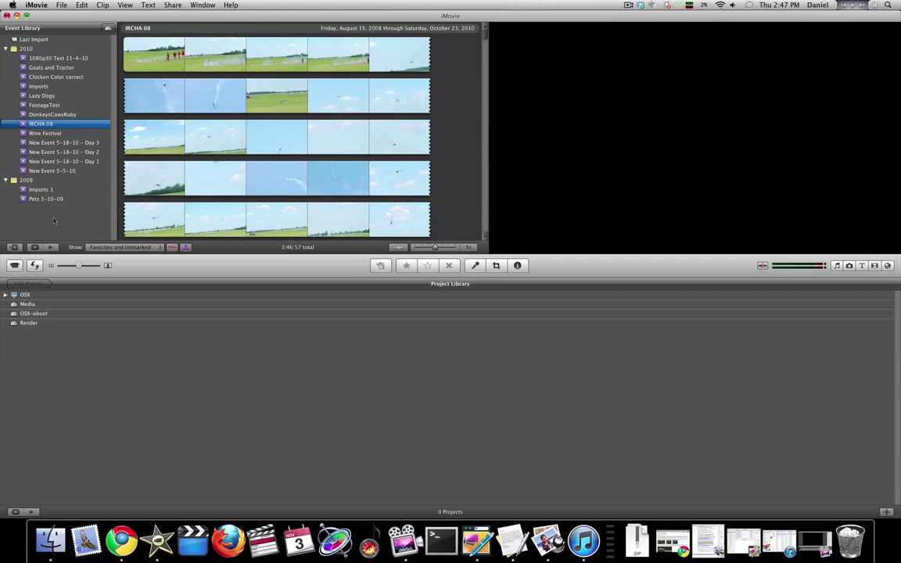
Step: Expand the OSX projects and open the Jump Cut project
left_click(5, 295)
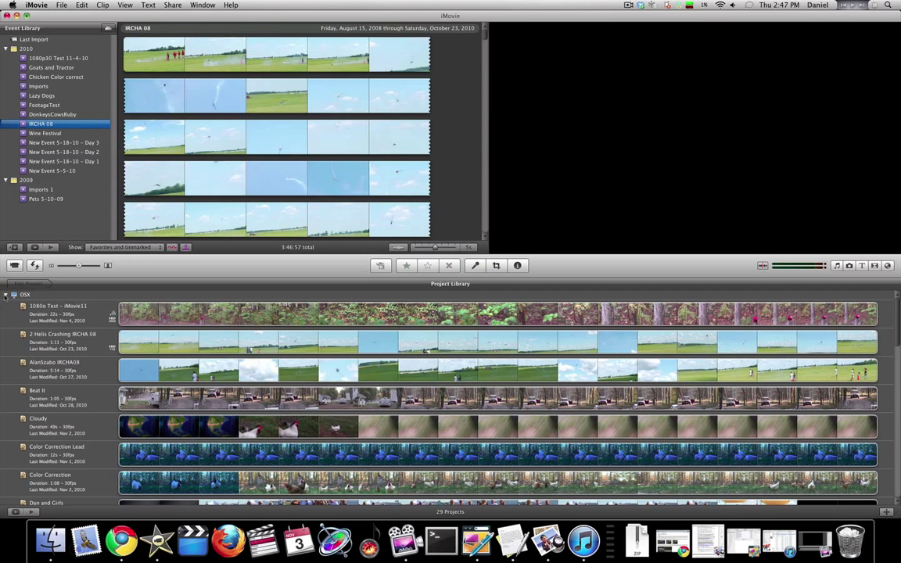
scroll(72, 324, "down", 5)
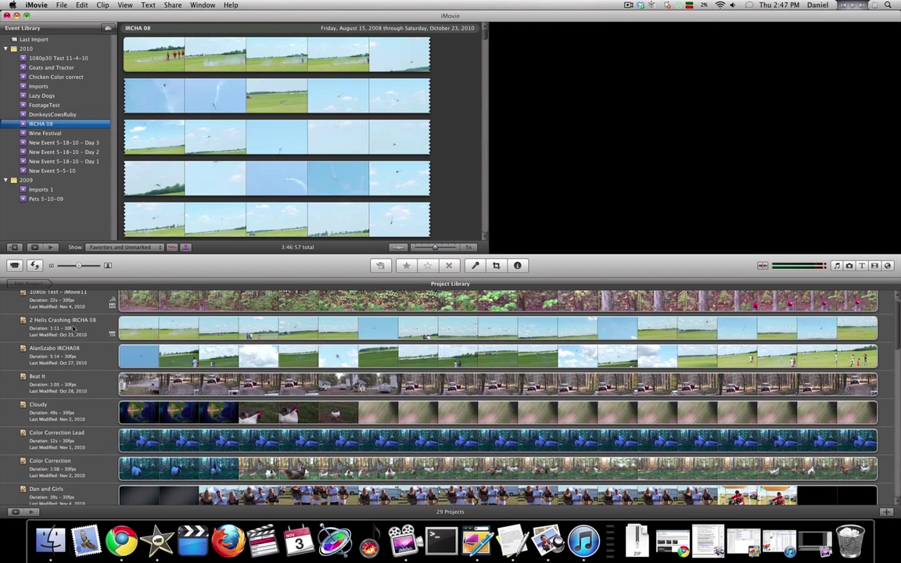
scroll(74, 329, "down", 15)
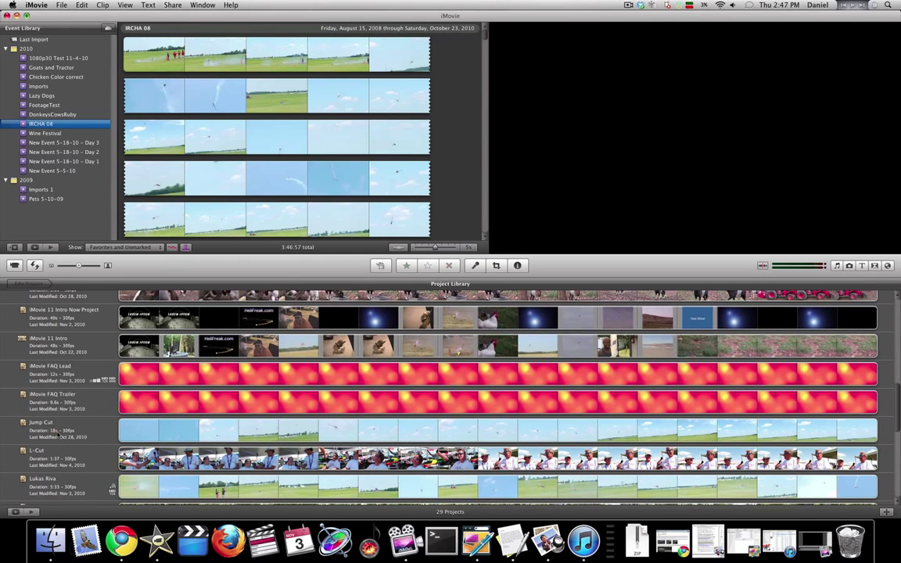
double_click(59, 433)
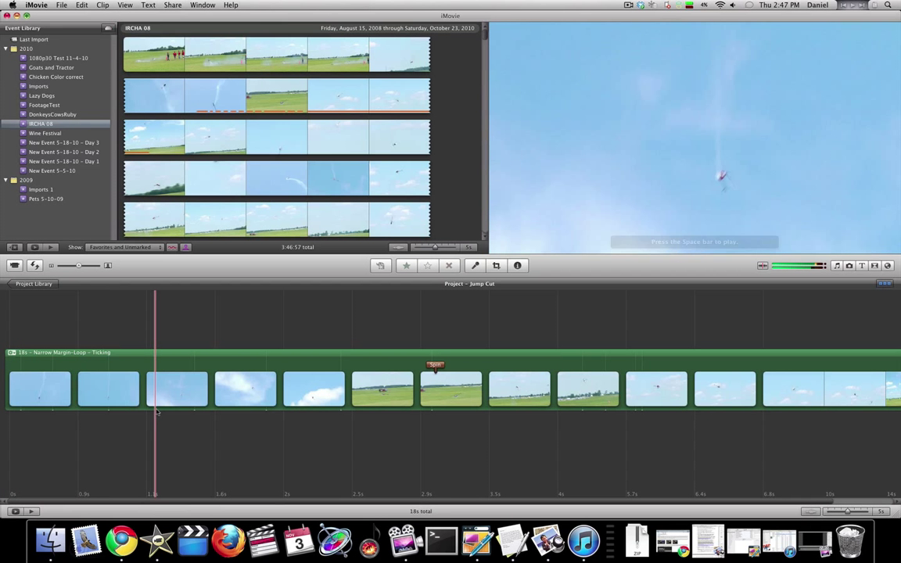
Step: Play Jump Cut, switch to the single-row timeline, and set thumbnails to 1/2s
key("space")
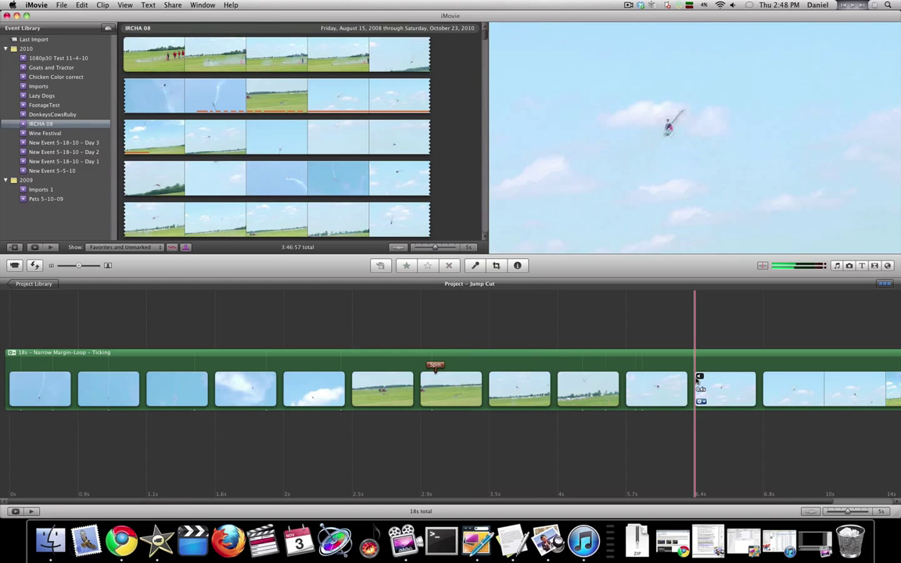
left_click(885, 285)
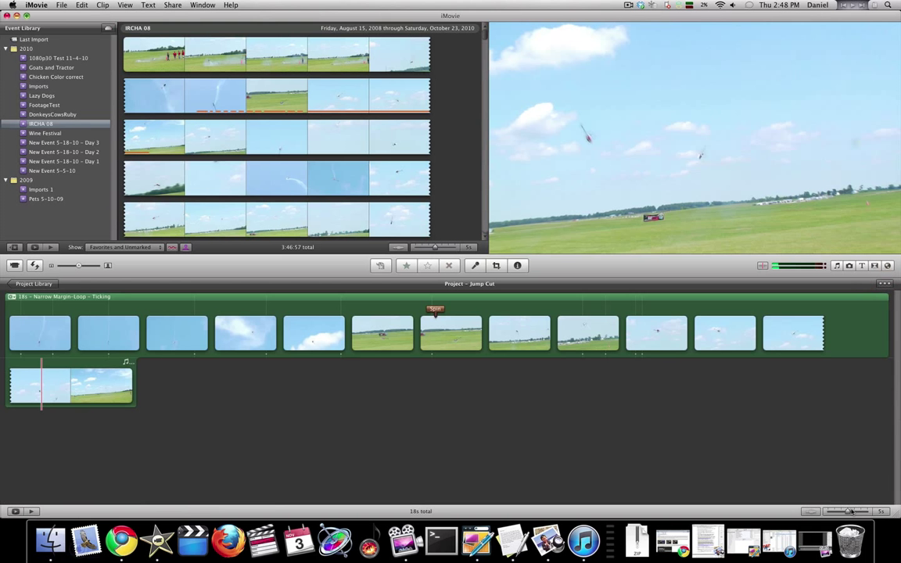
left_click_drag(852, 511, 830, 513)
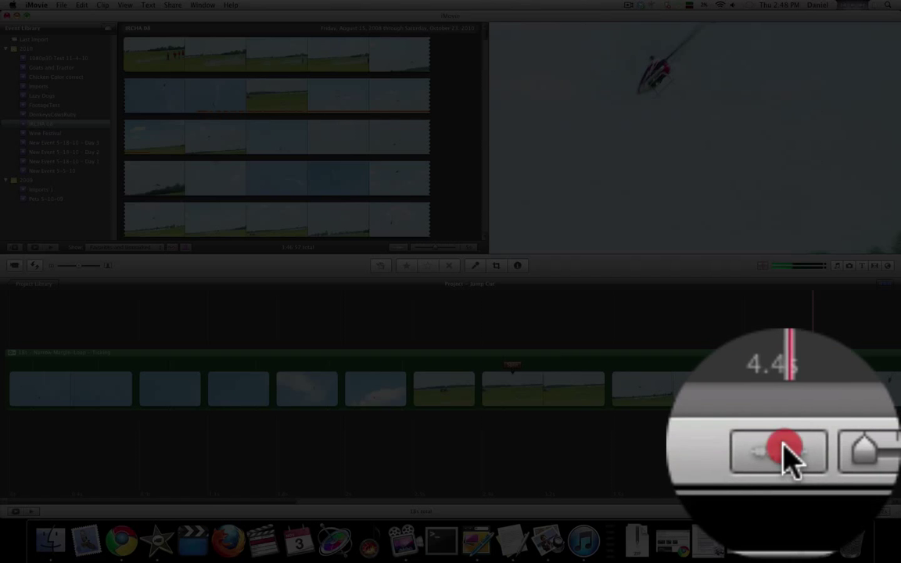
Step: Show audio waveforms, then cycle layouts with Cmd-8, Cmd-9, Cmd-0, ending on Cmd-9
left_click(811, 511)
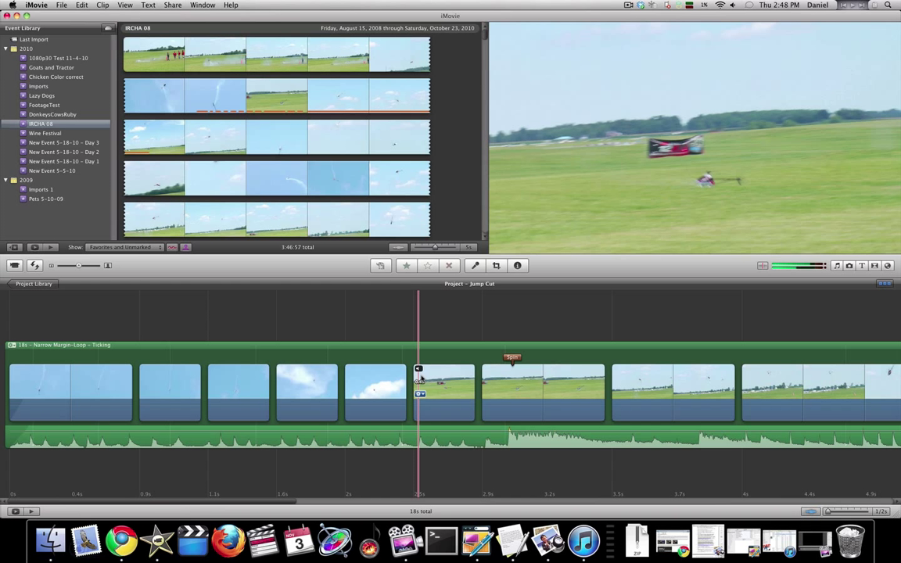
key("super+8")
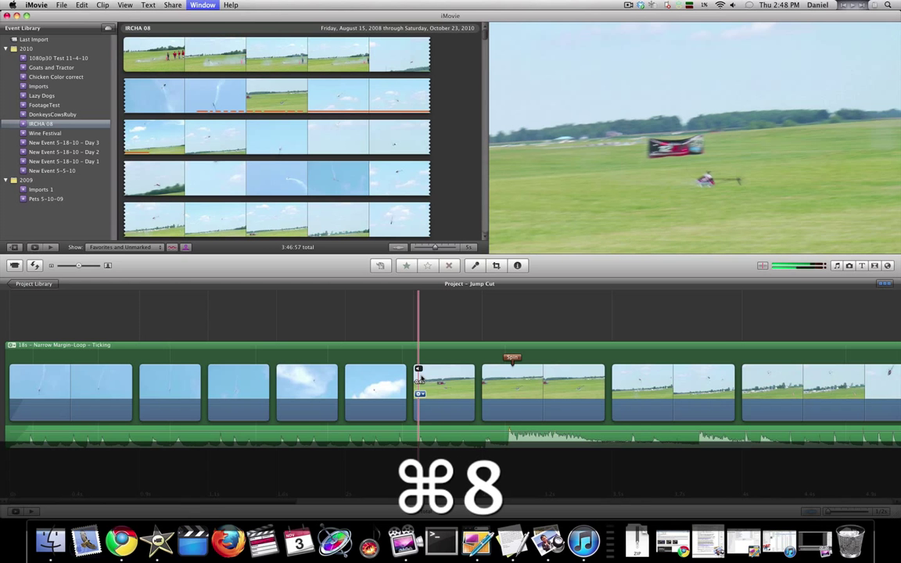
key("super+9")
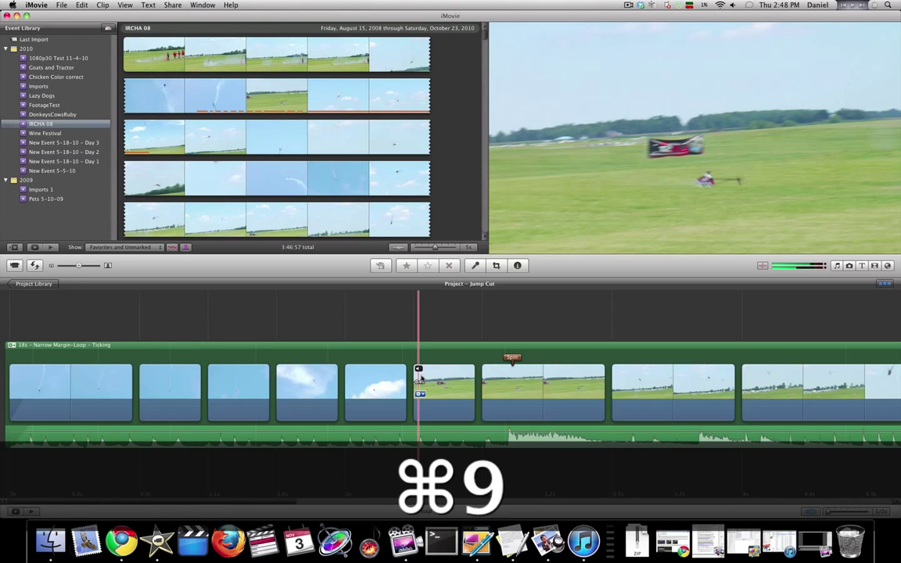
key("super+0")
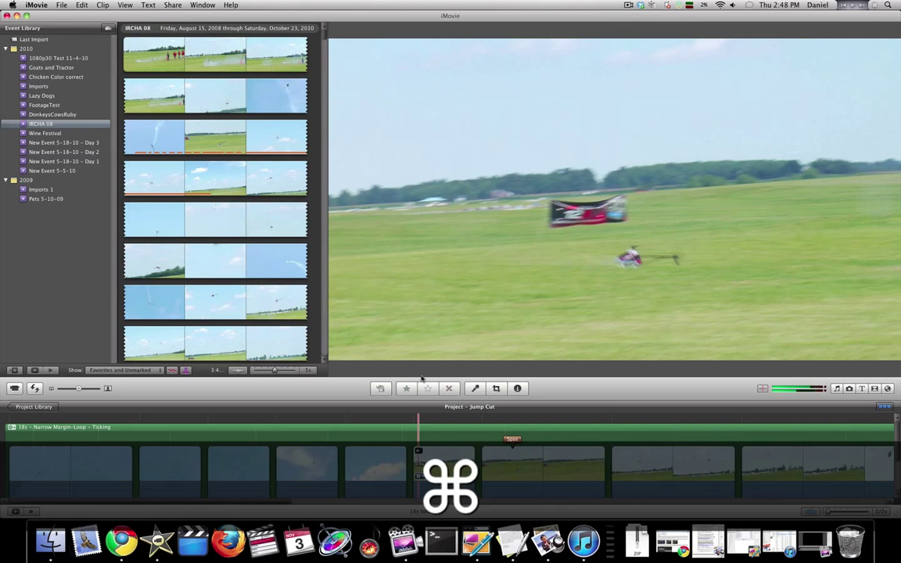
key("super+9")
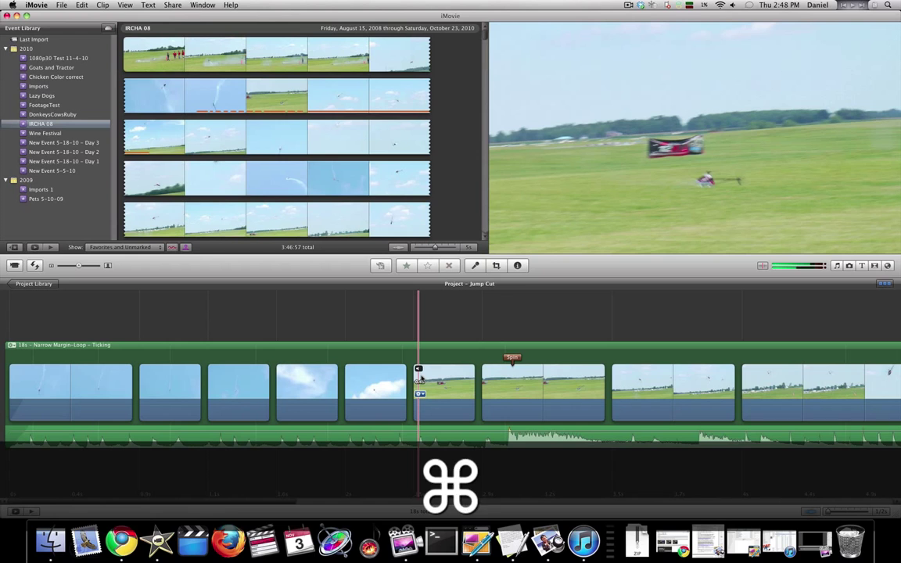
key("super+6")
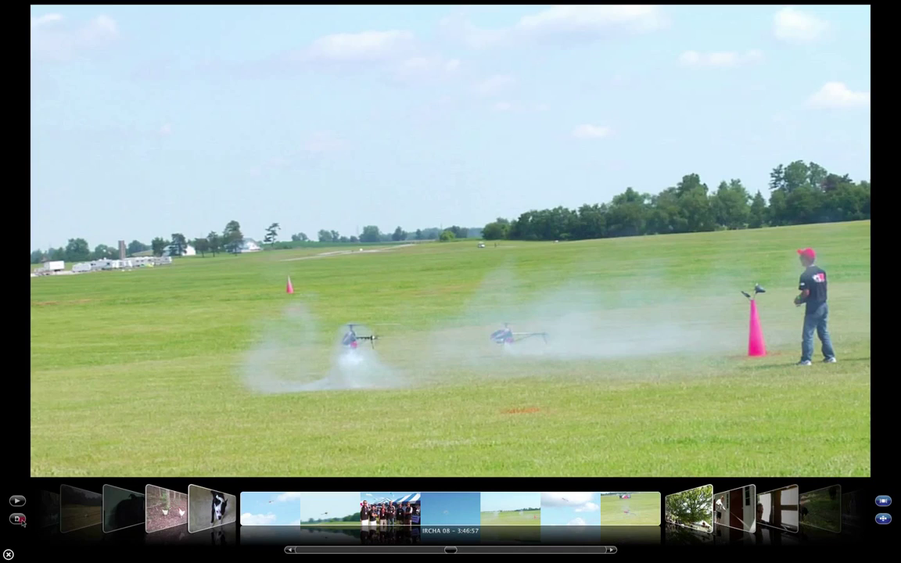
left_click(19, 520)
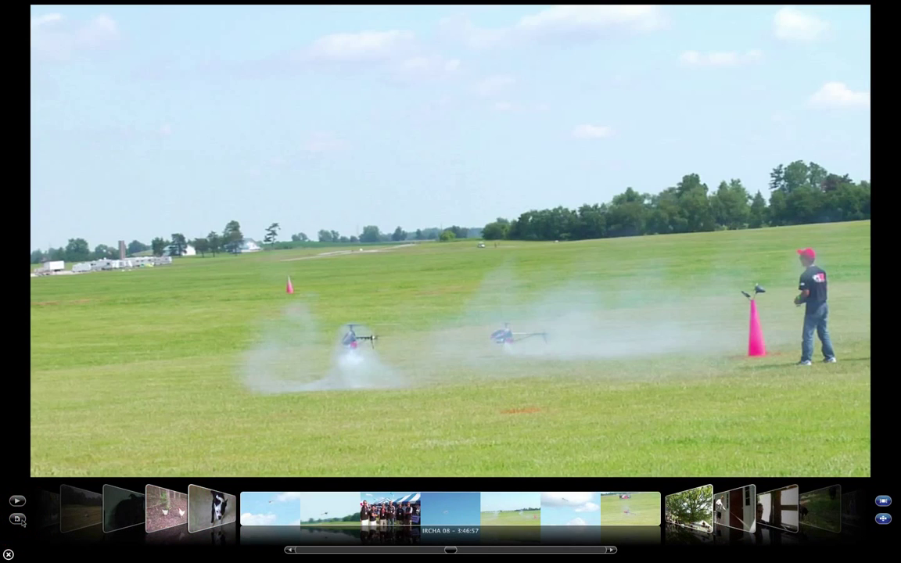
left_click(21, 520)
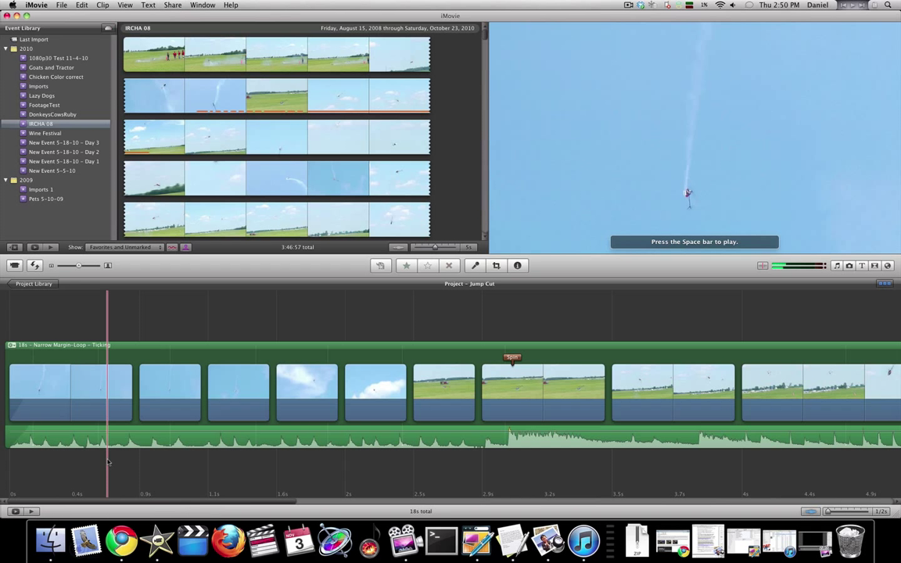
key("super+1")
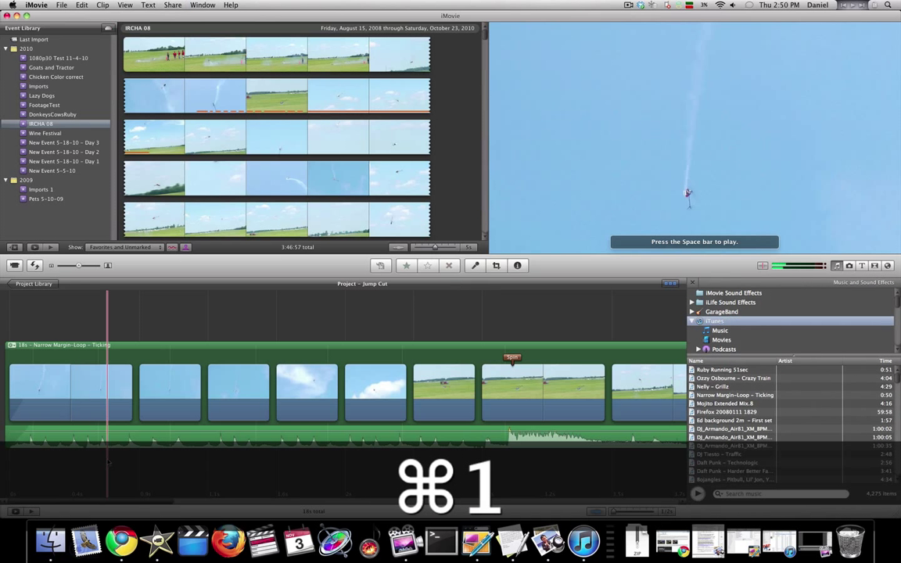
key("super+2")
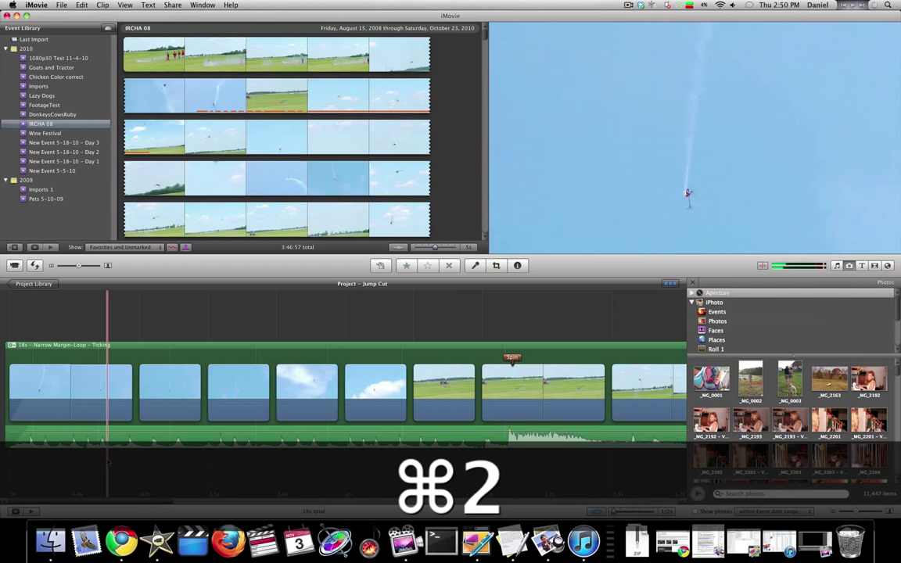
key("super+3")
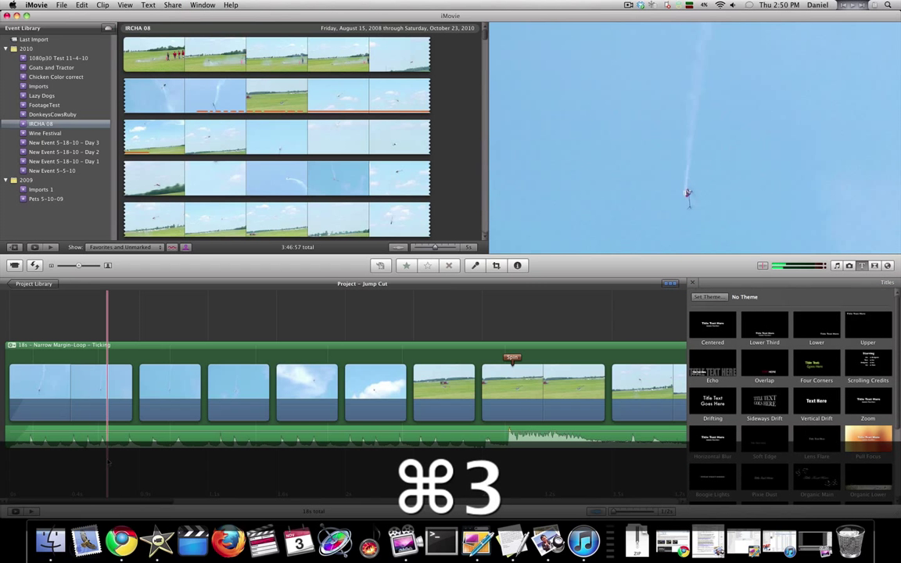
key("super+4")
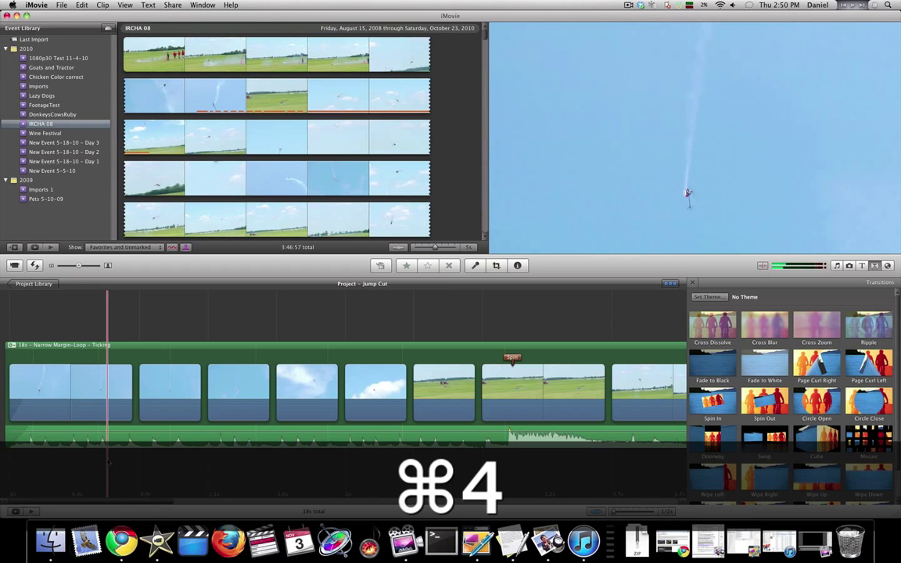
key("super+5")
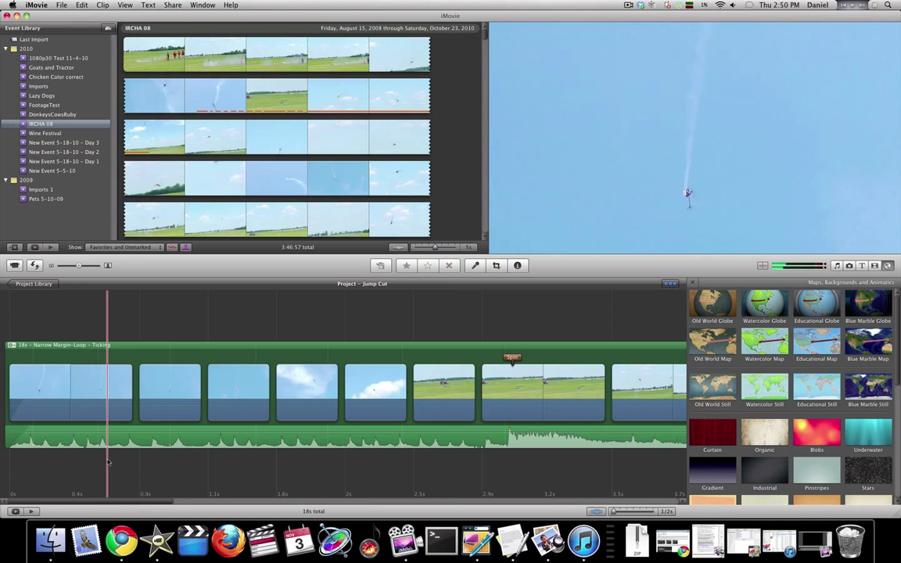
left_click(365, 460)
left_click(692, 283)
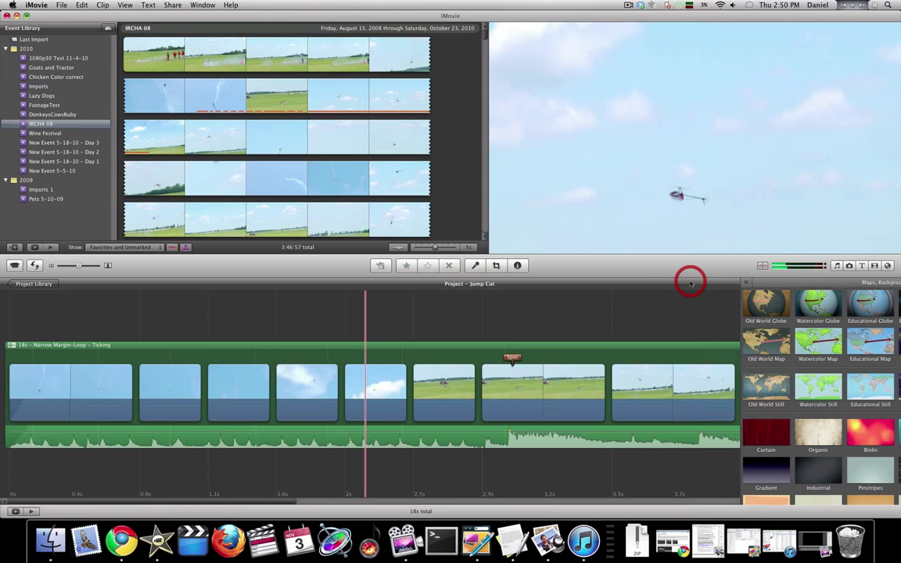